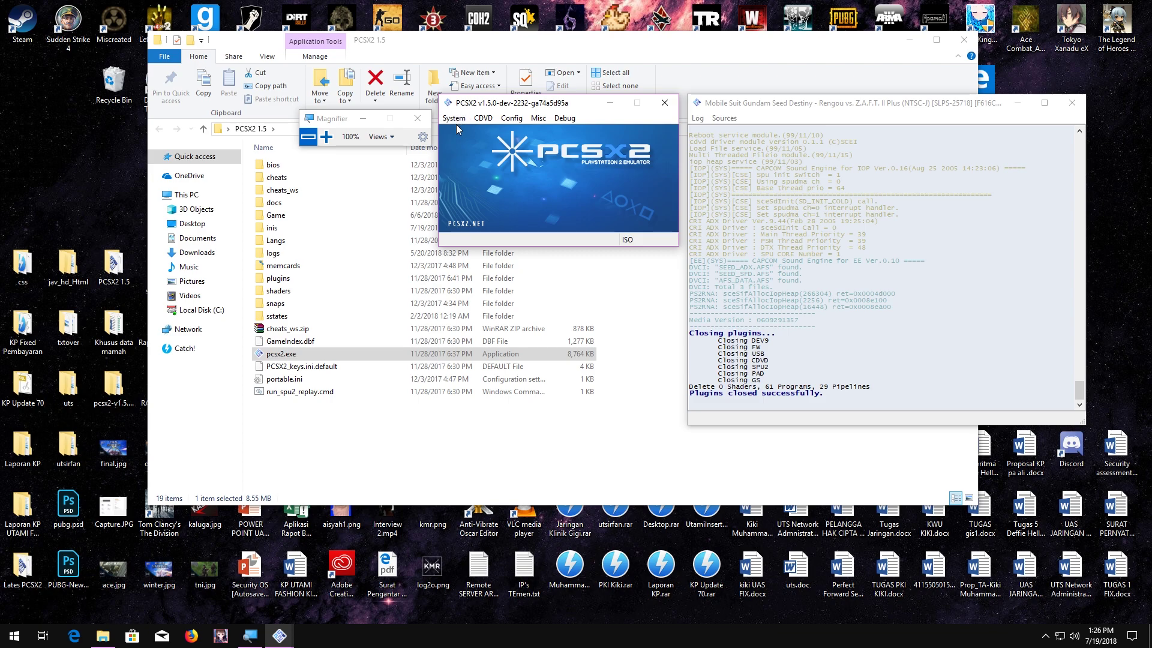
Step: Open PCSX2's System menu to stop the running Gundam game
left_click(455, 119)
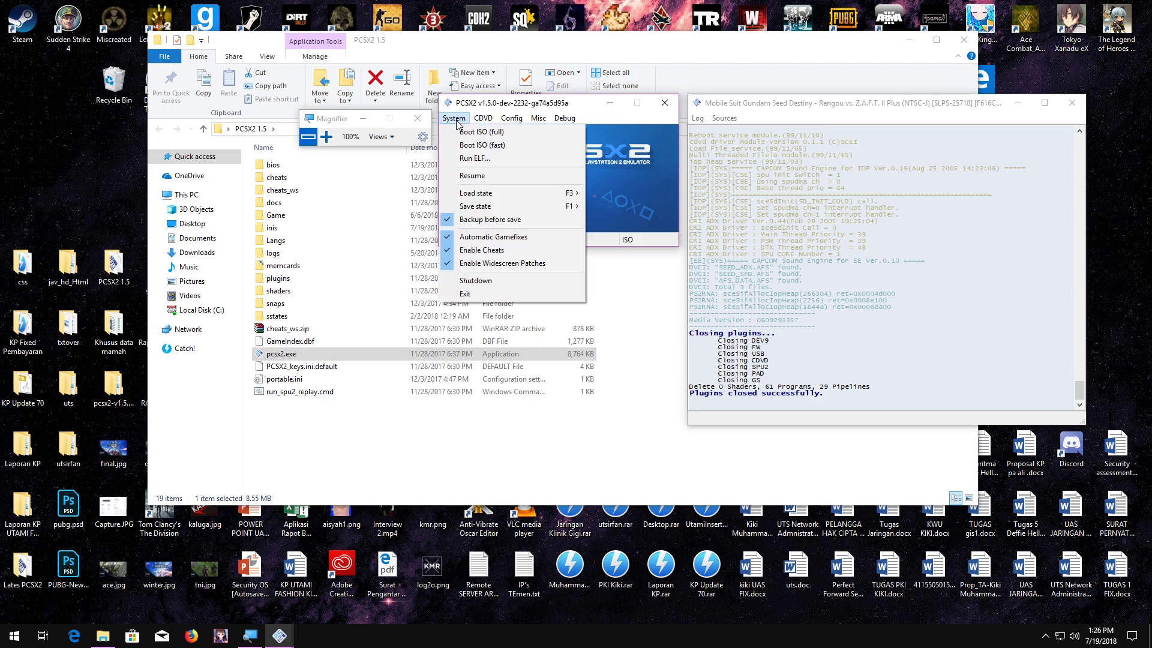
Step: Shut down the emulation and review the Video (GS) renderer settings
left_click(486, 281)
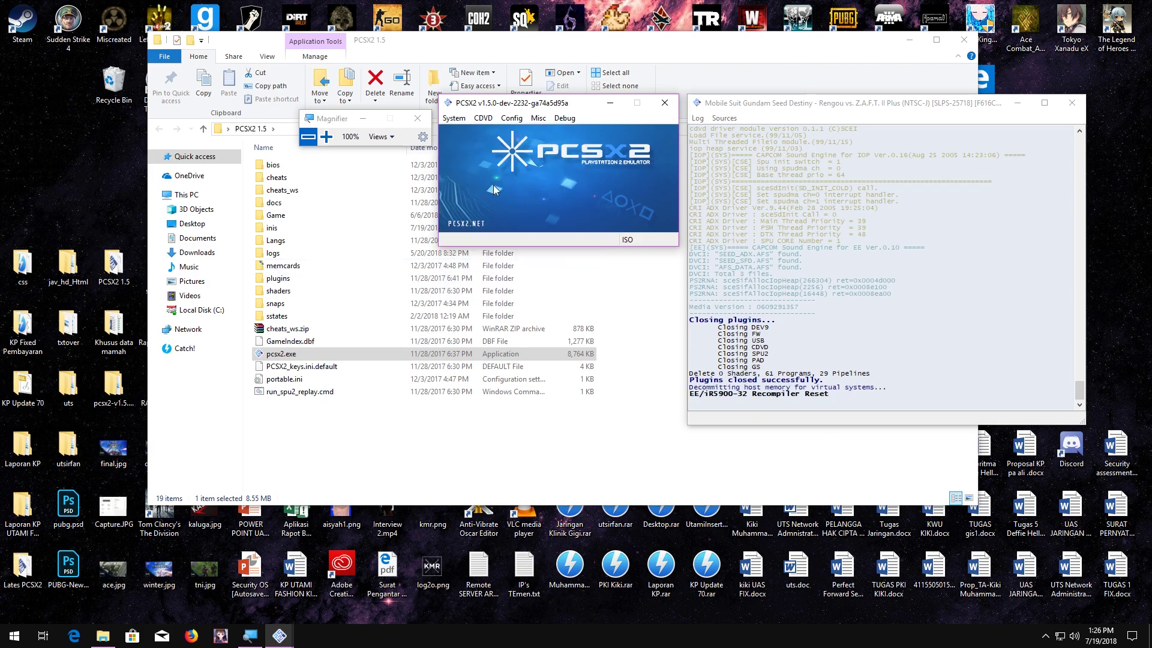
left_click(513, 119)
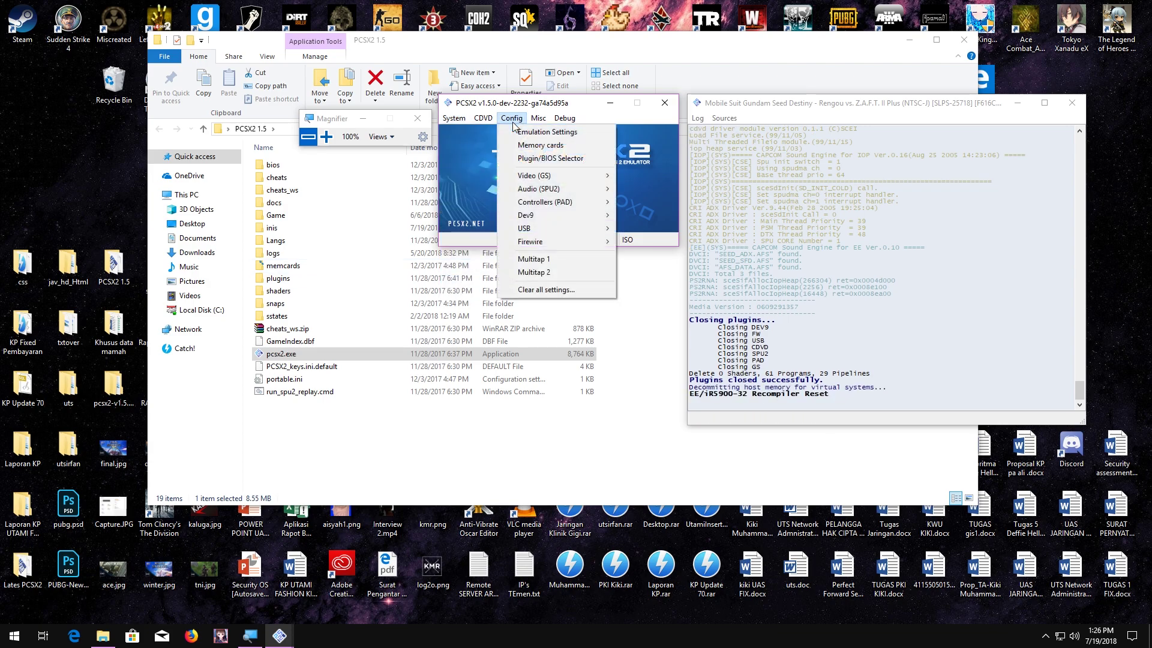
left_click(325, 136)
left_click(649, 100)
mouse_move(698, 103)
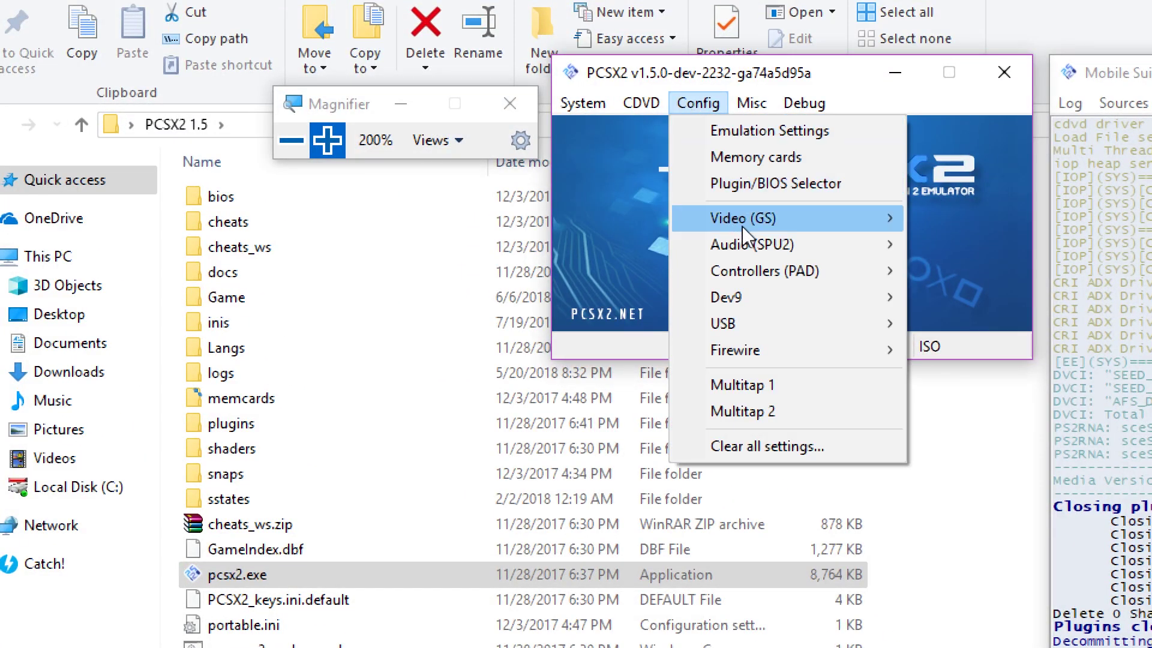
mouse_move(742, 226)
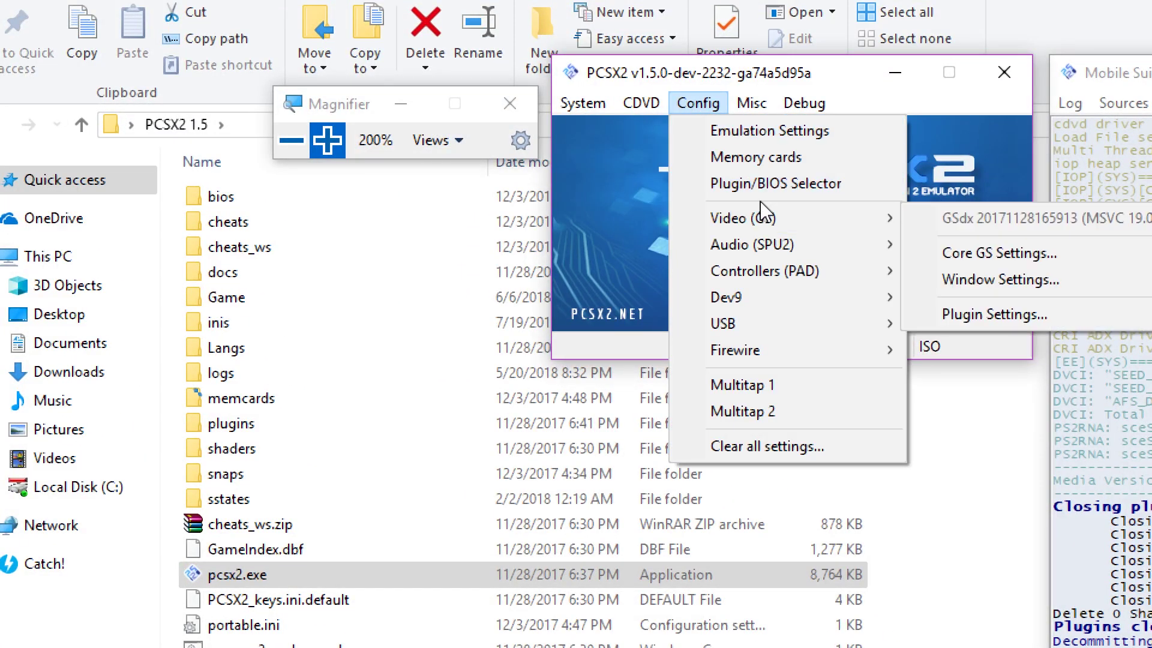
left_click(697, 102)
Step: Select 'Metal Gear Solid 2 - Sons of Liberty (USA).iso' in the CDVD ISO Selector
left_click(640, 103)
mouse_move(660, 130)
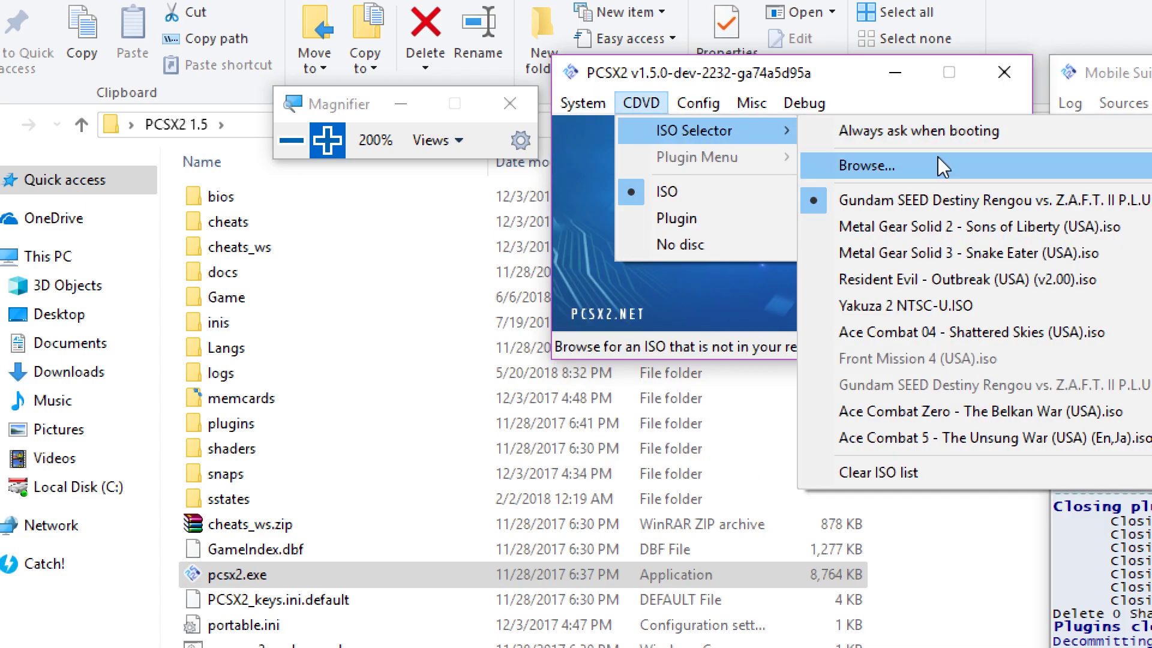
left_click(952, 227)
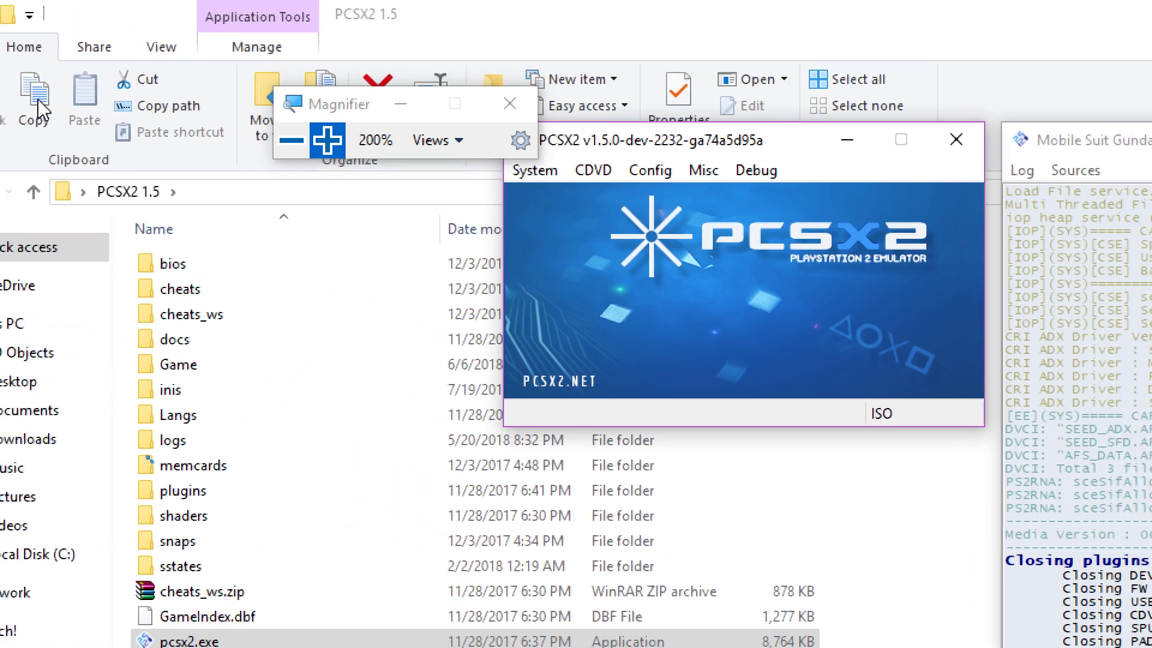
left_click_drag(351, 111, 98, 115)
left_click(521, 172)
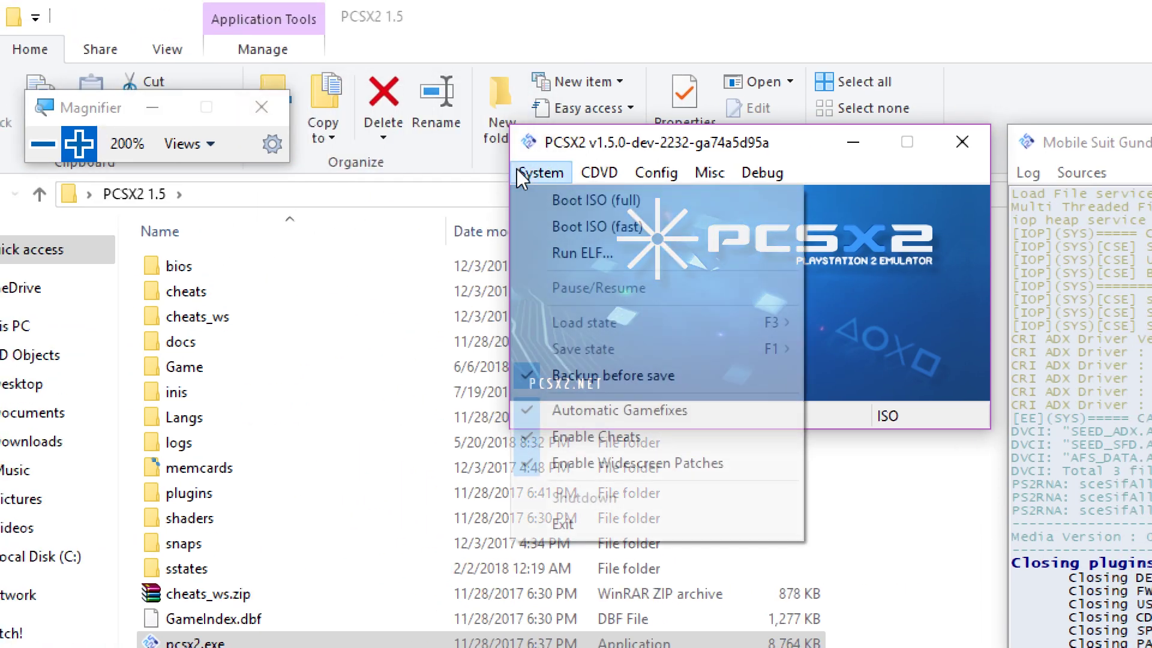
Step: Boot Metal Gear Solid 2 with Boot ISO (fast) and let it reach the title screen
left_click(567, 227)
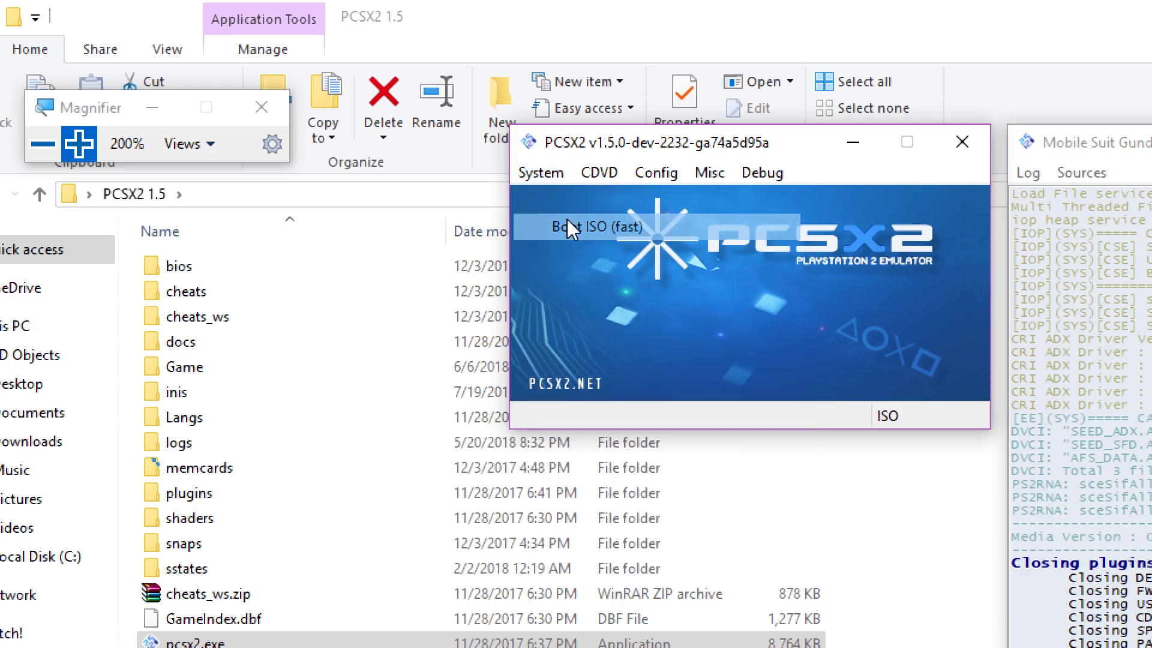
left_click(60, 146)
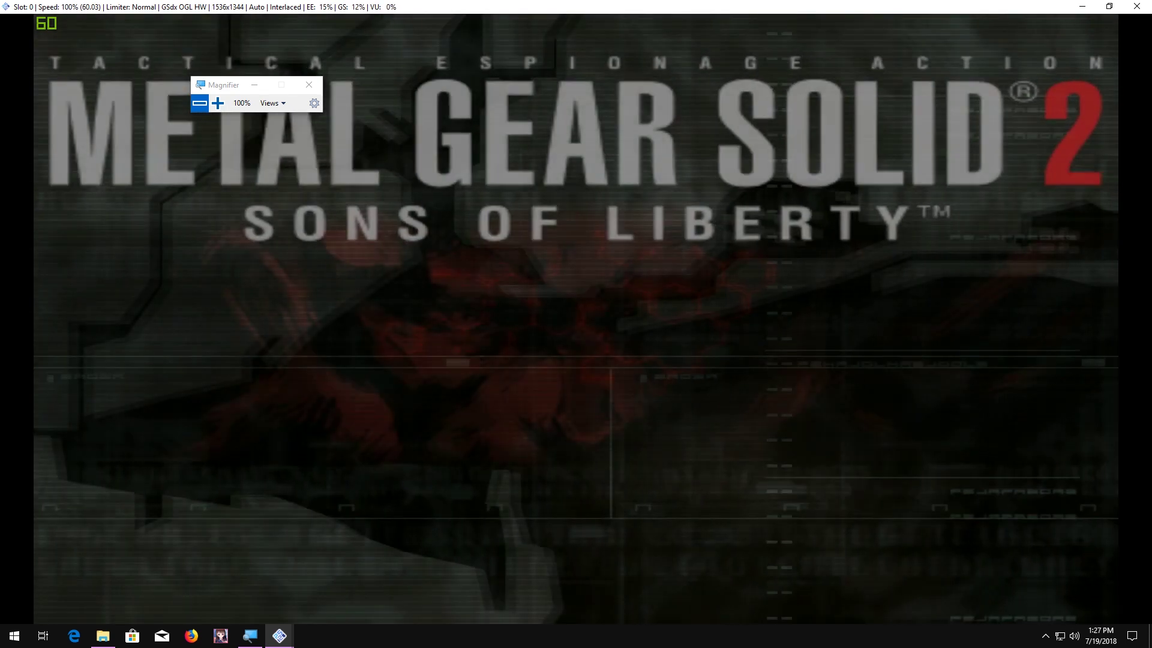
Step: Start a New Game on Normal difficulty with Radar Type2, then Esc out after the opening scene
key("Return")
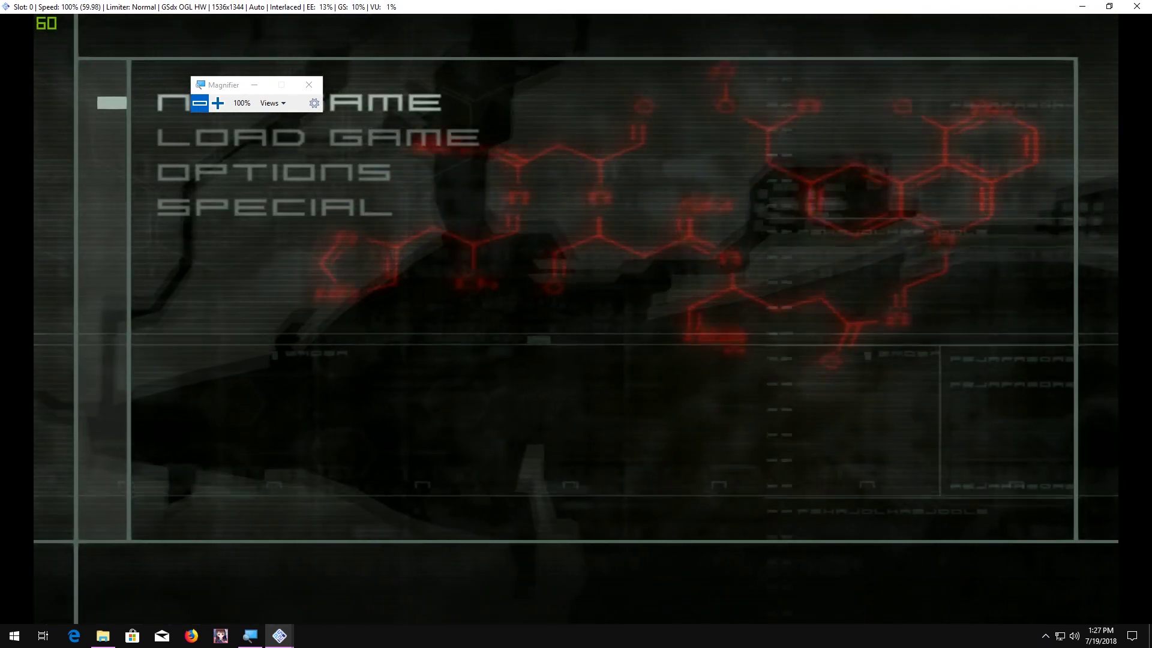
key("Return")
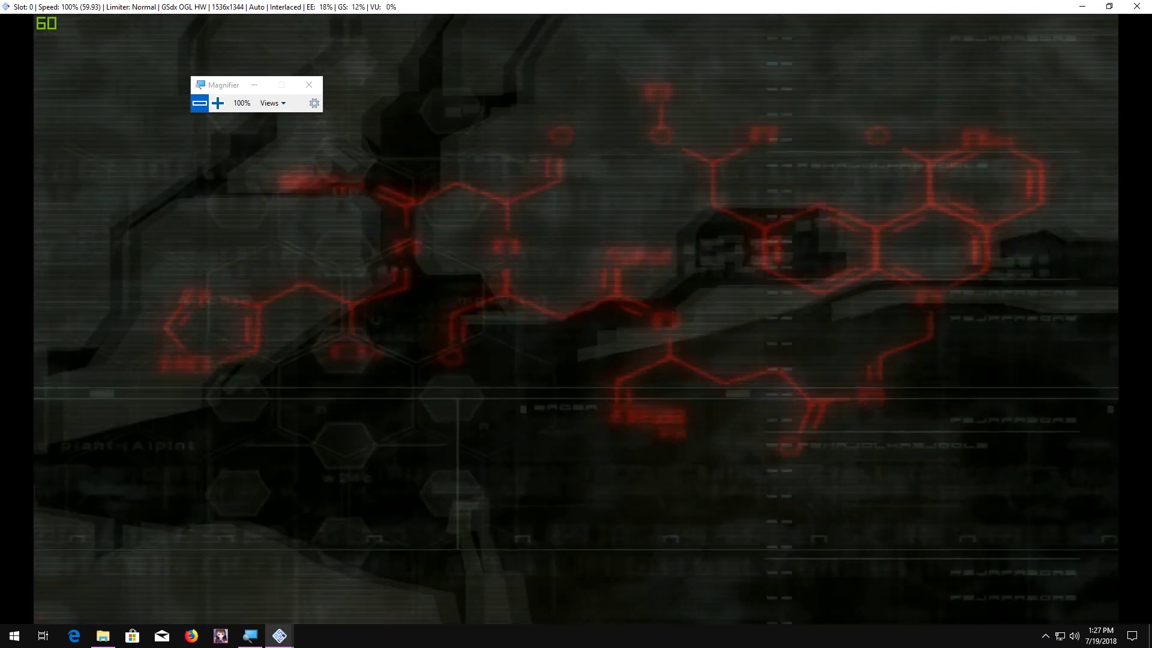
key("Return")
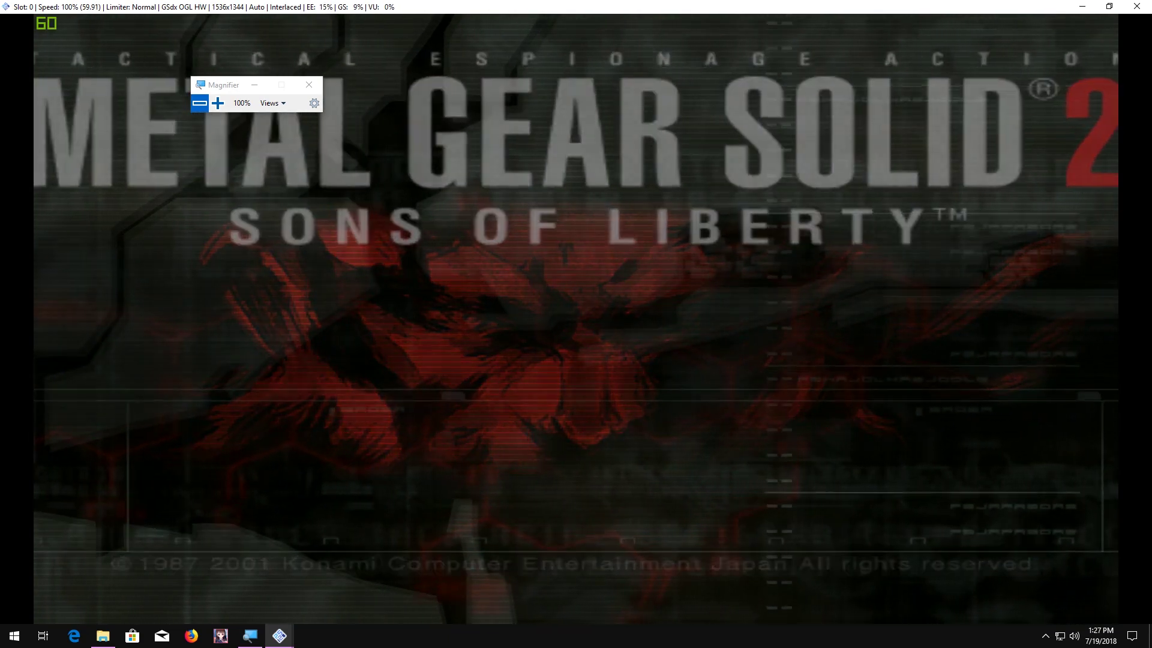
key("Return")
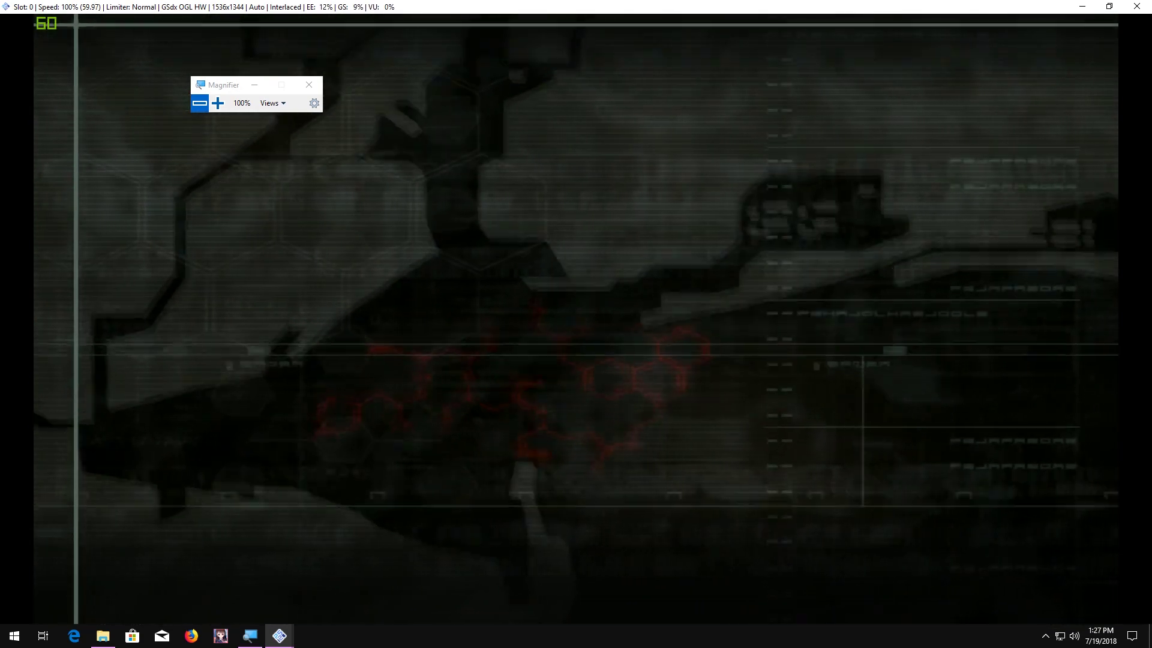
key("Return")
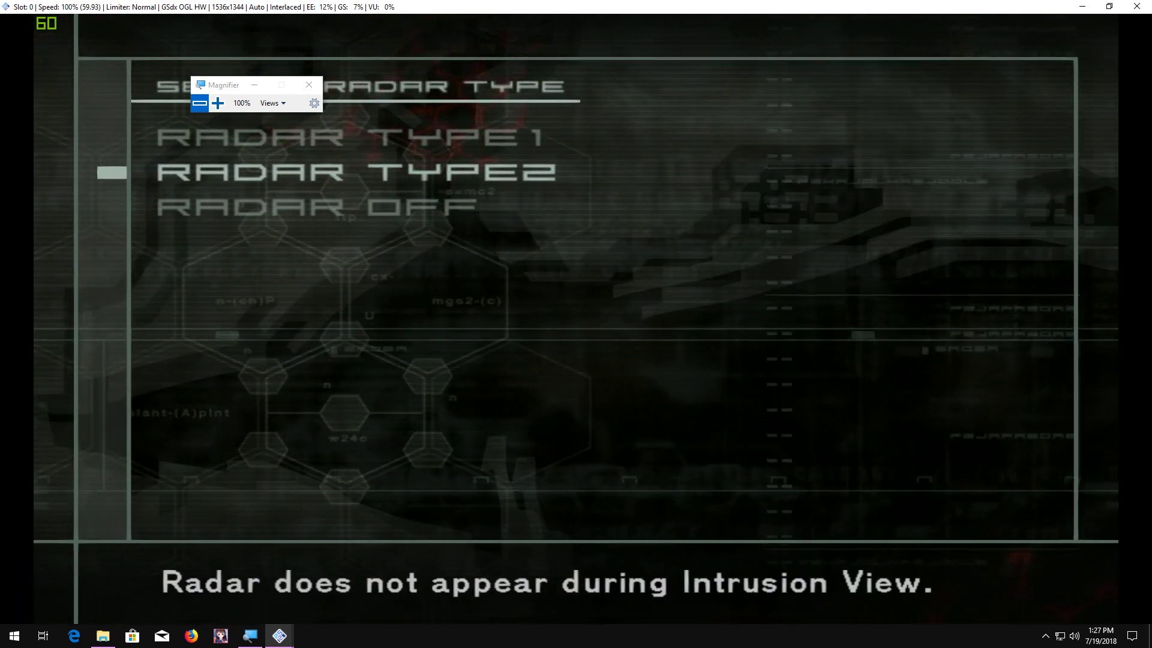
key("Return")
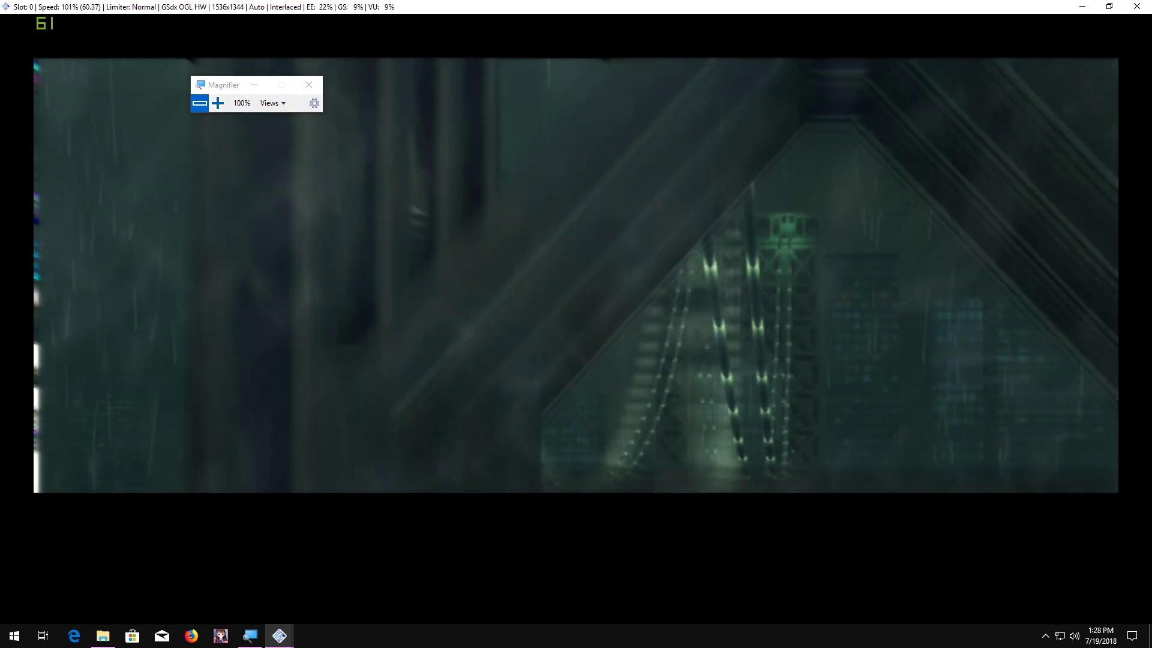
key("Escape")
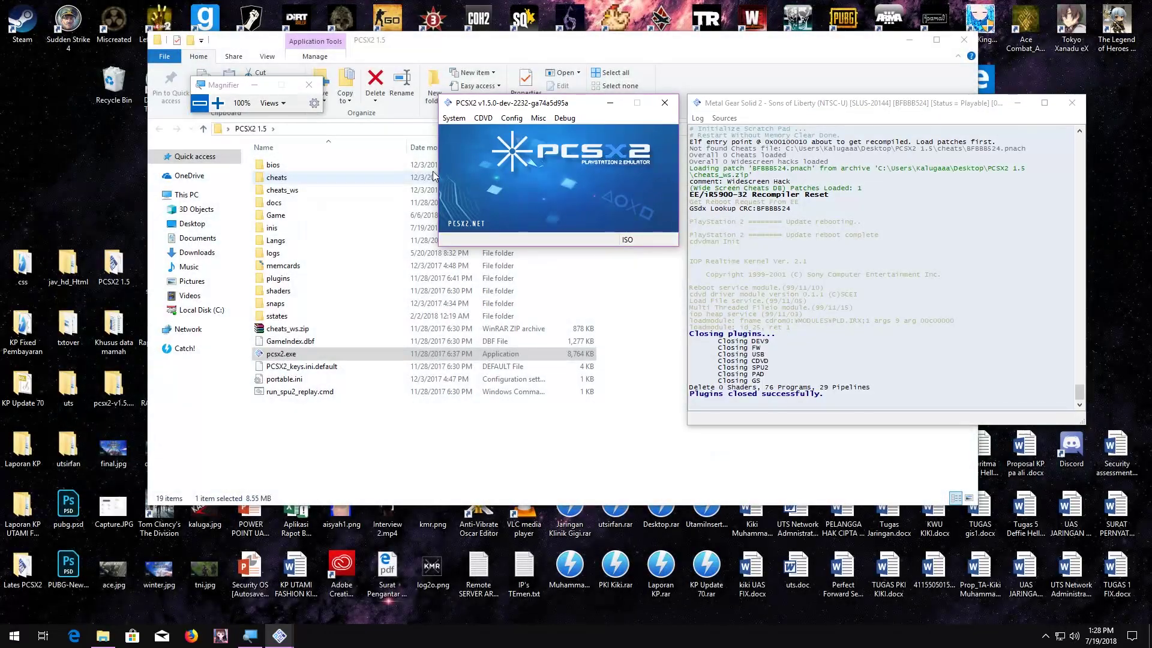
Step: Change the GSdx renderer from OpenGL to Direct3D 11 (Hardware) in the Video (GS) plugin settings
left_click(483, 118)
mouse_move(506, 122)
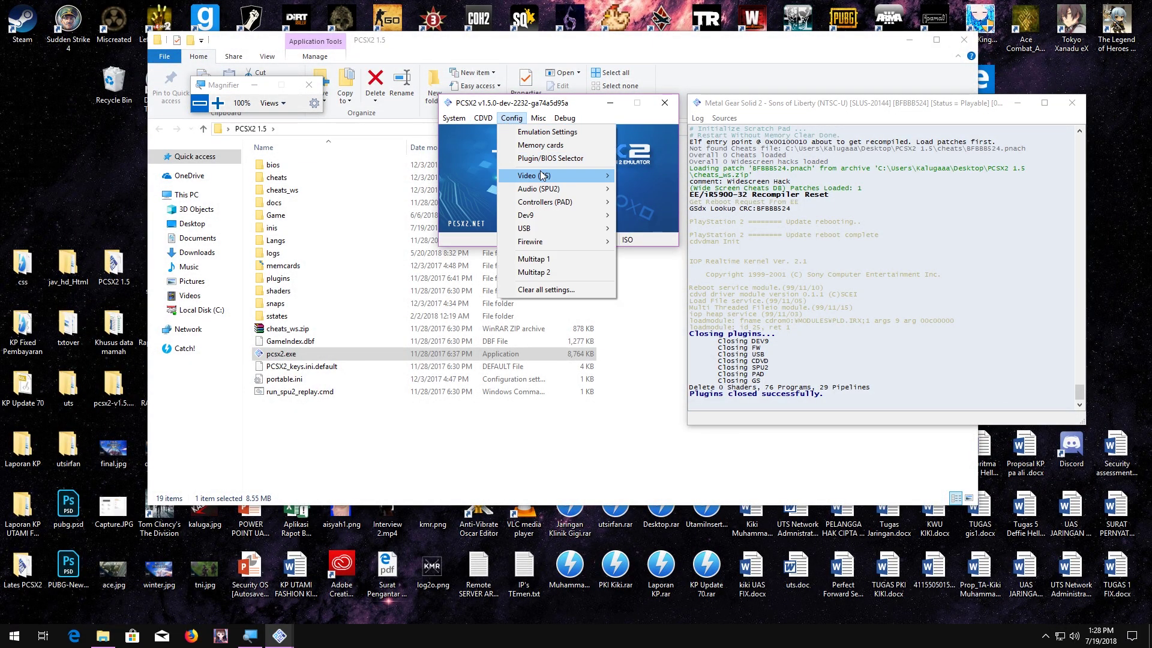
mouse_move(541, 175)
left_click(647, 222)
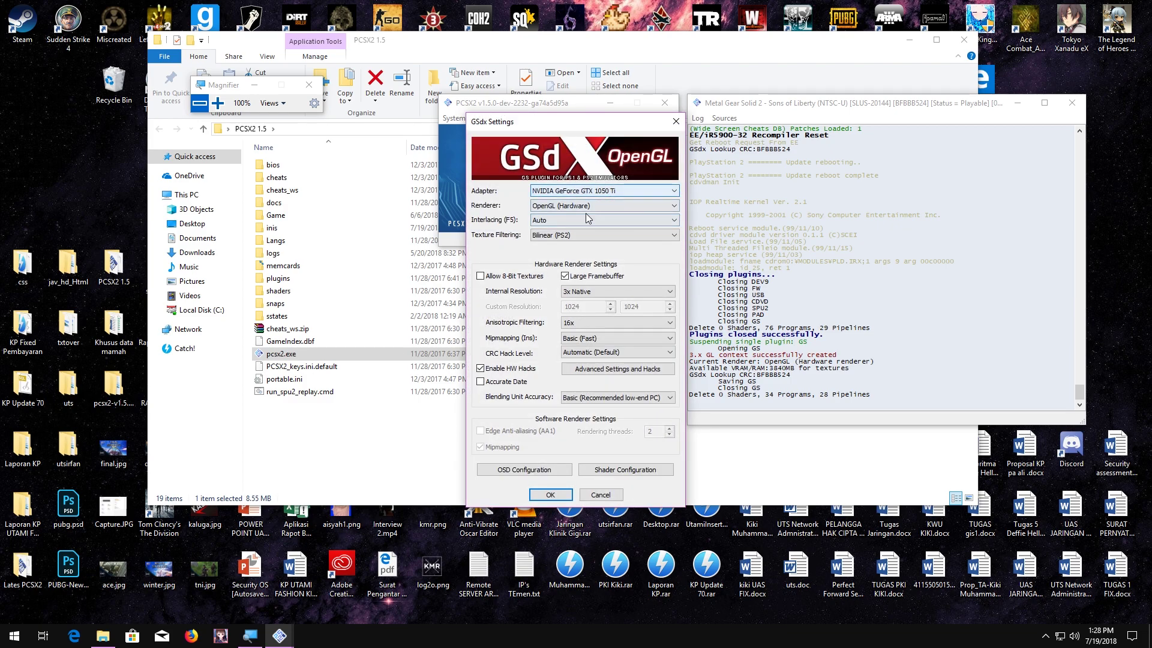
left_click(571, 206)
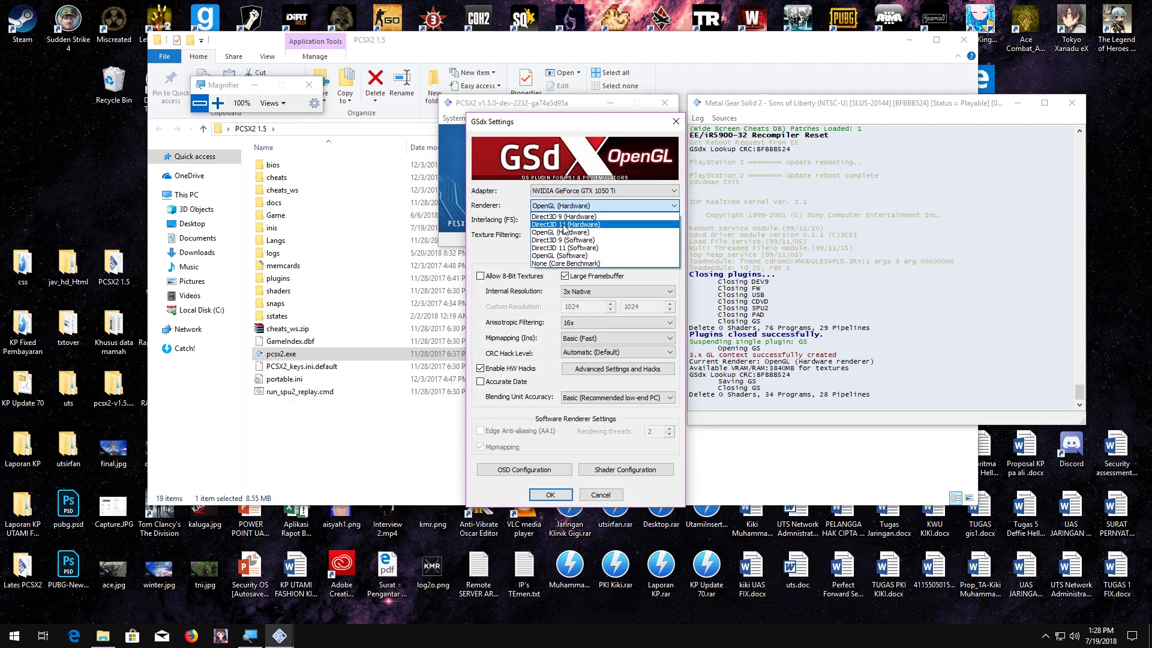
left_click(563, 225)
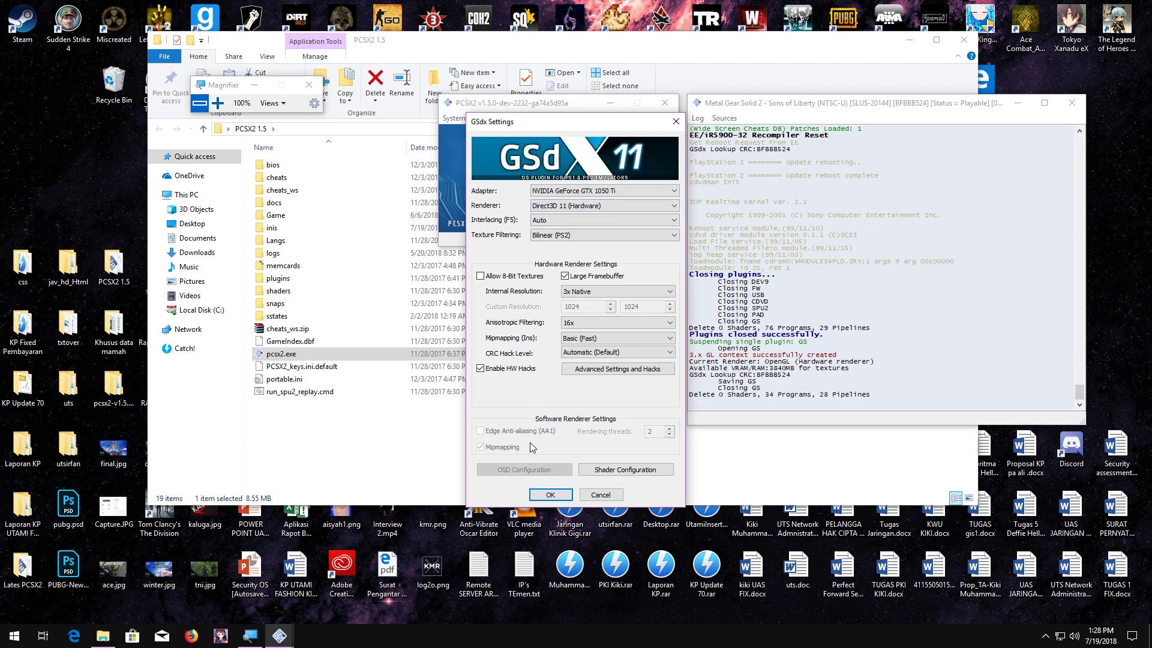
left_click(550, 496)
left_click(451, 120)
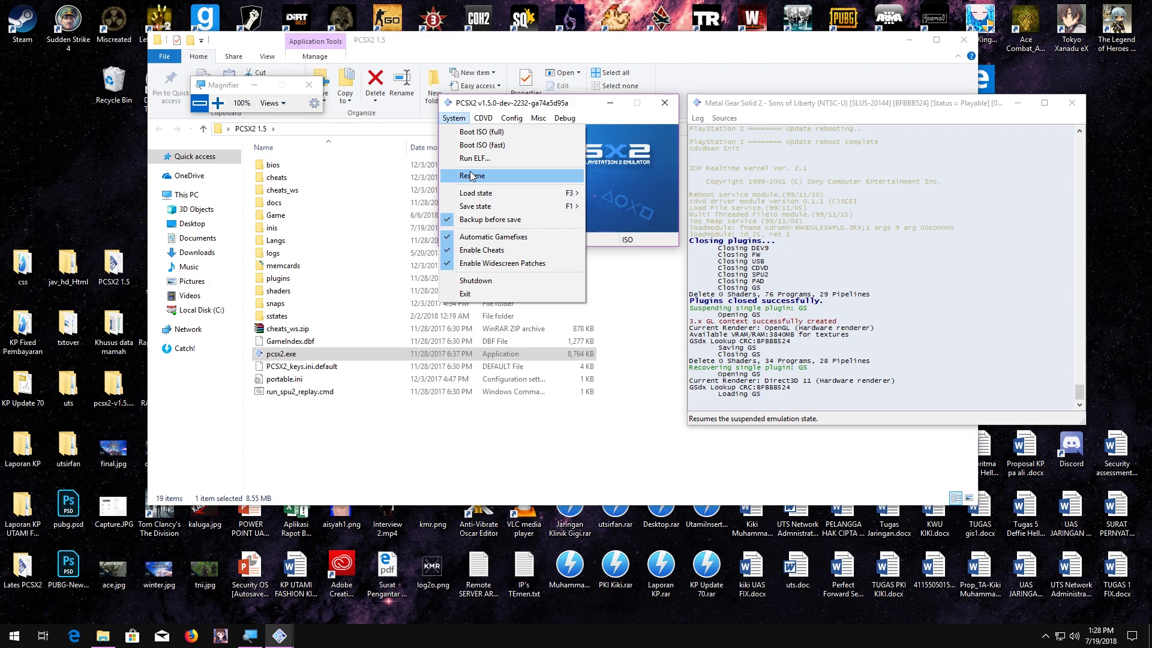
Step: Resume Metal Gear Solid 2 under Direct3D 11, then return to the PCSX2 window with Esc
left_click(489, 177)
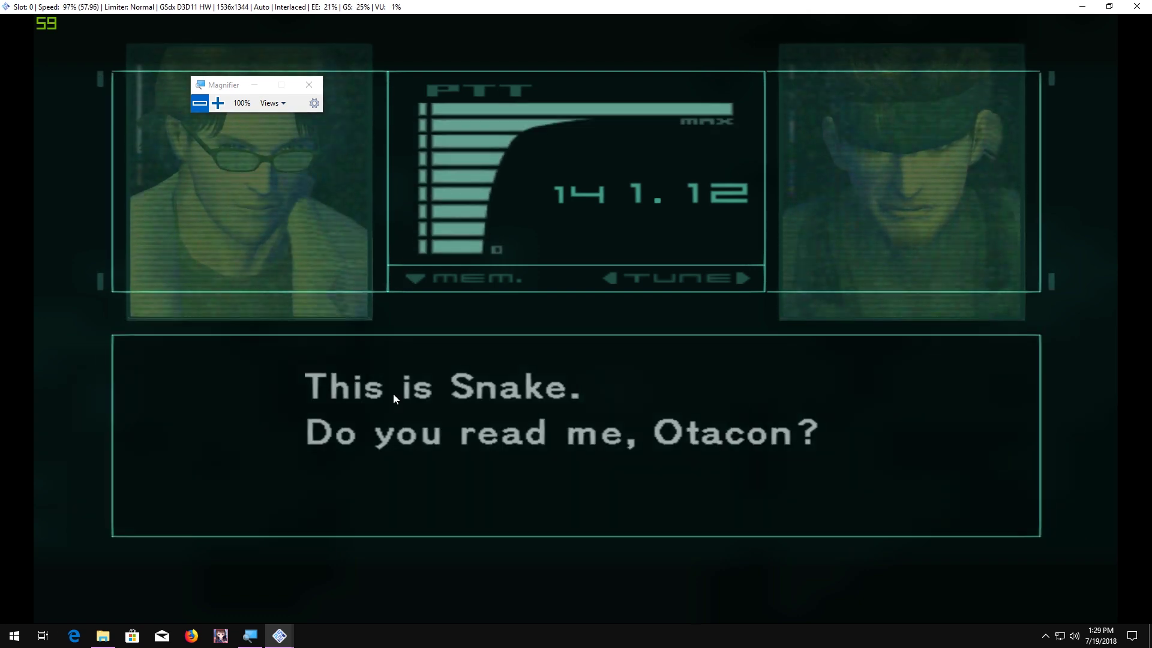
key("Escape")
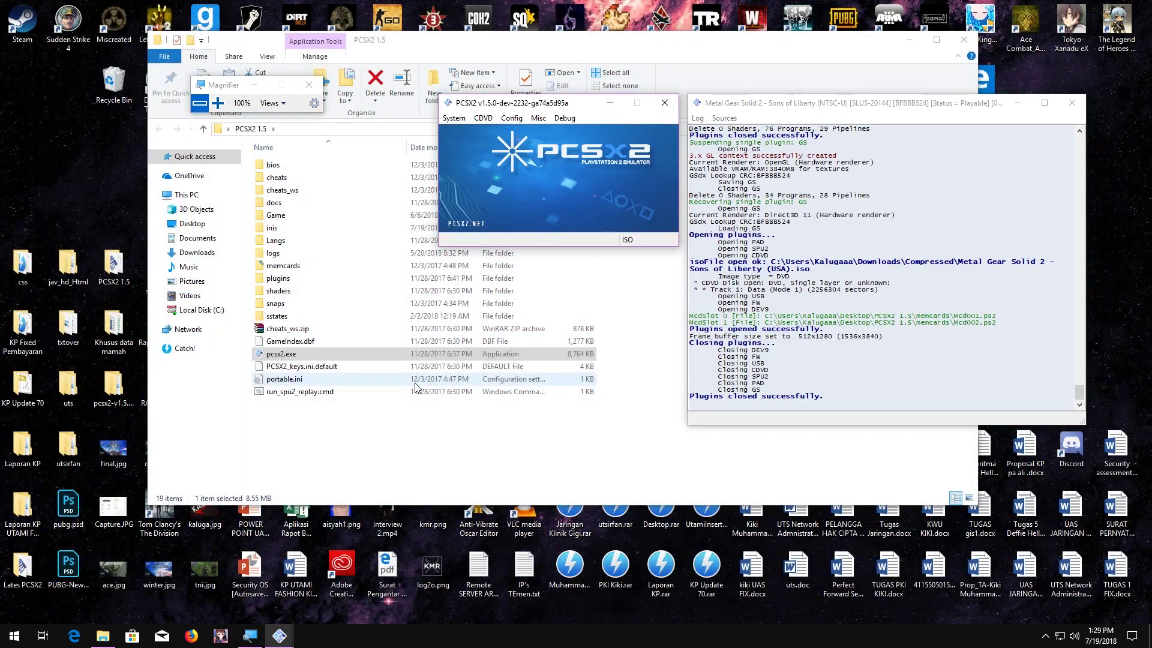
left_click(451, 120)
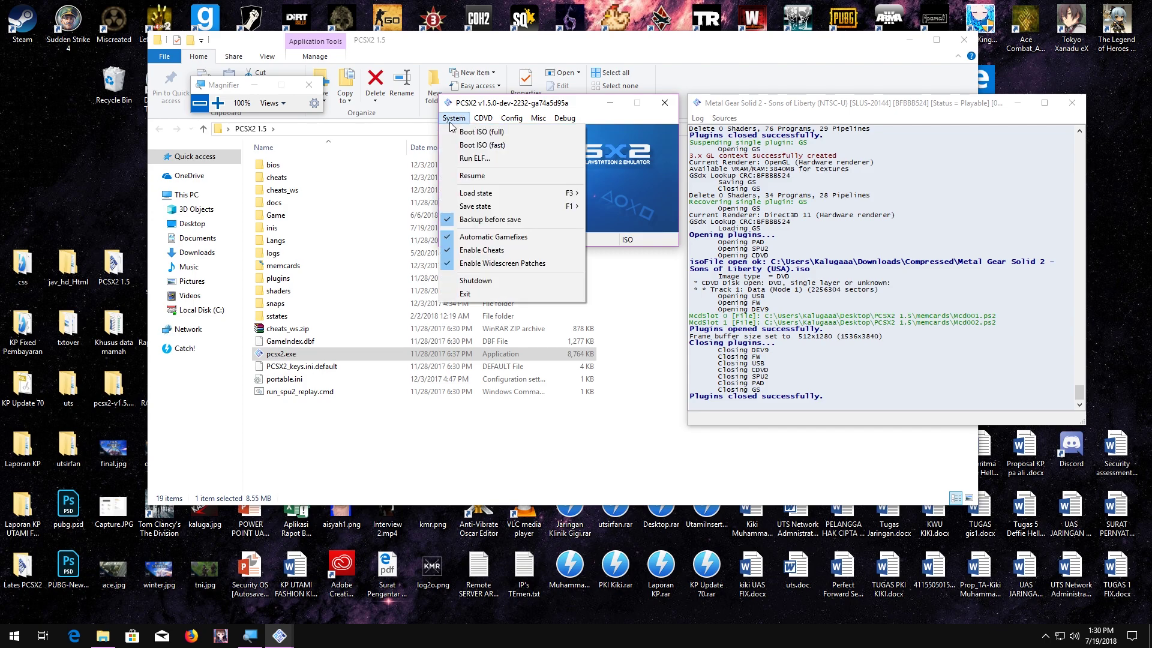
left_click(217, 103)
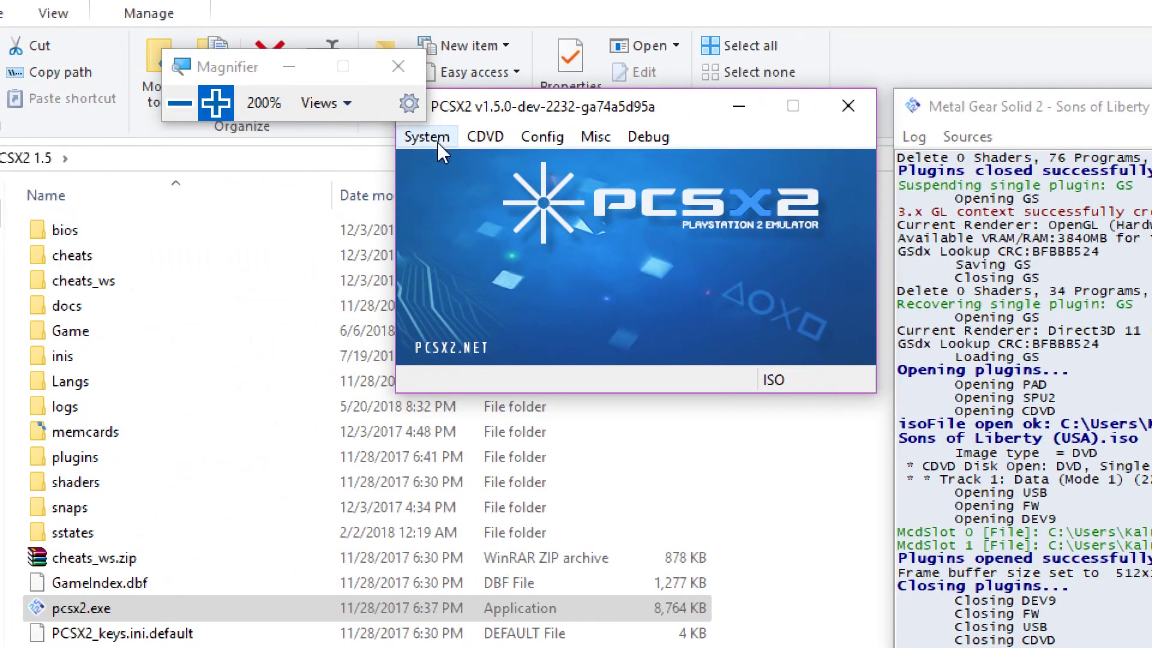
left_click(427, 137)
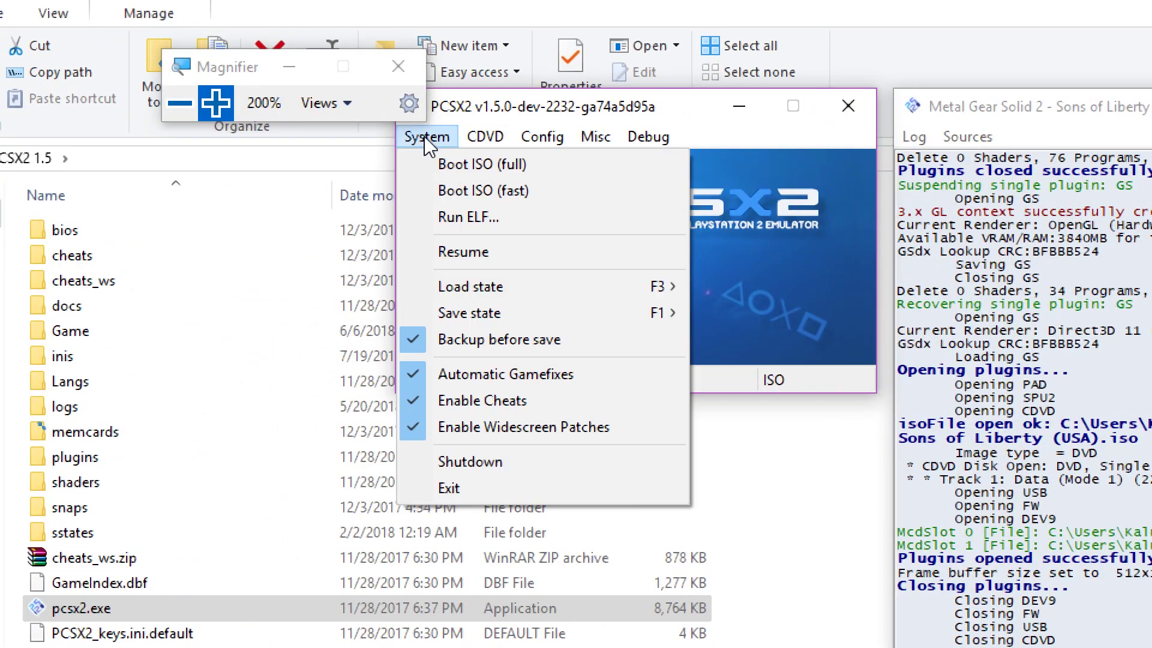
left_click(528, 107)
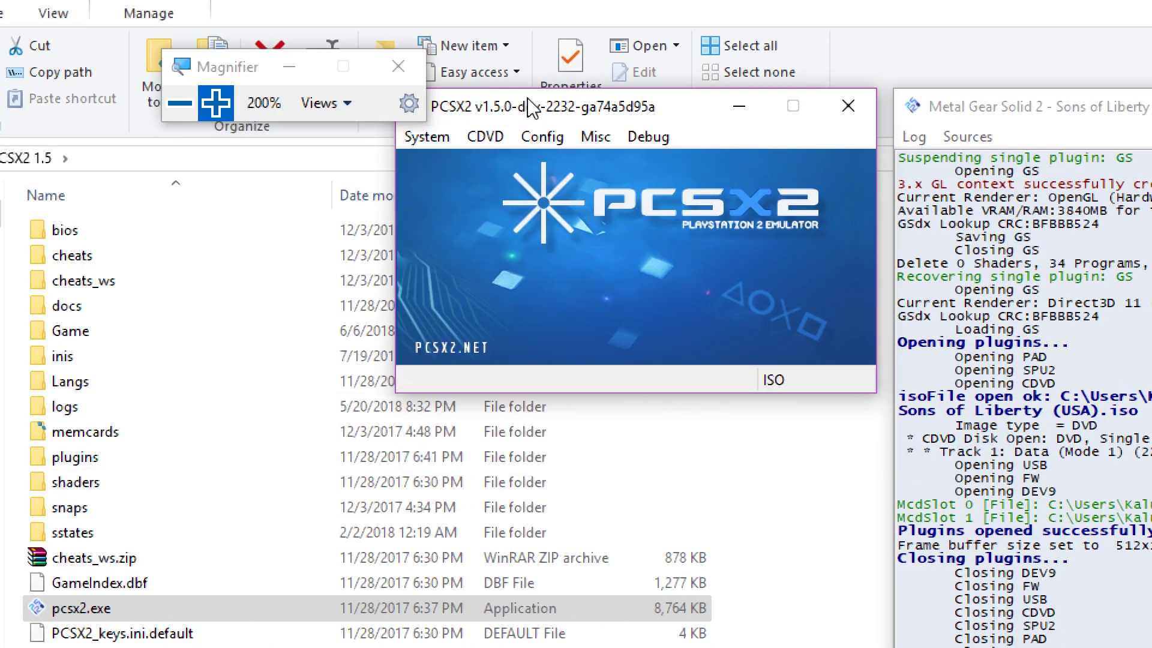
left_click(485, 138)
mouse_move(542, 137)
mouse_move(625, 252)
left_click(823, 342)
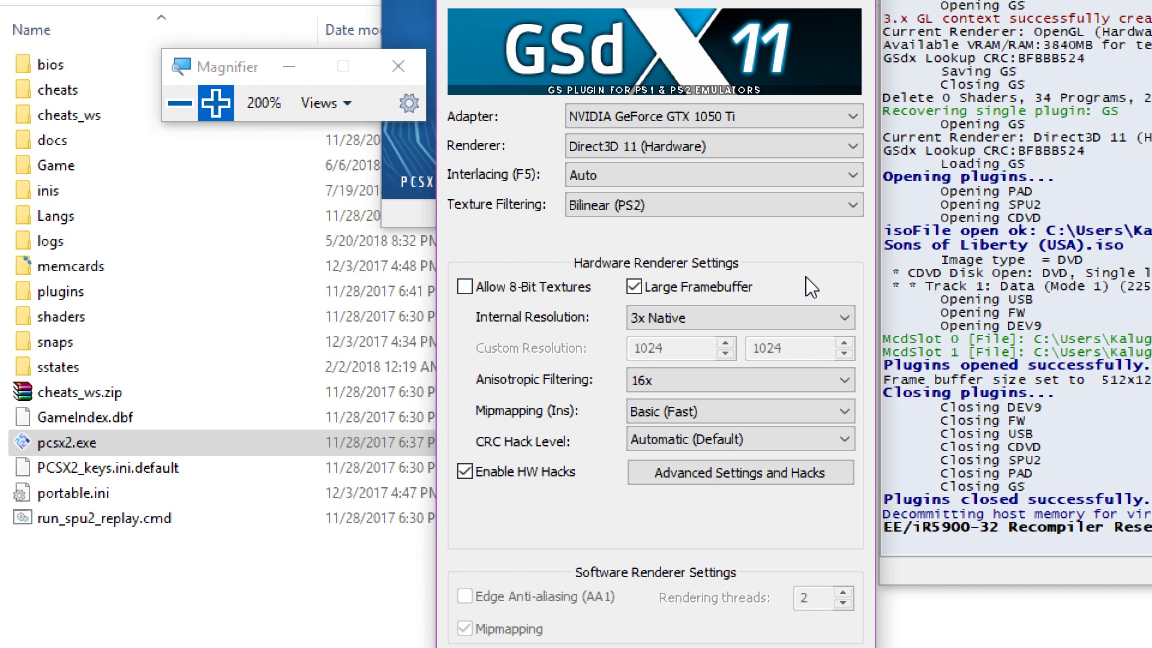
left_click(678, 149)
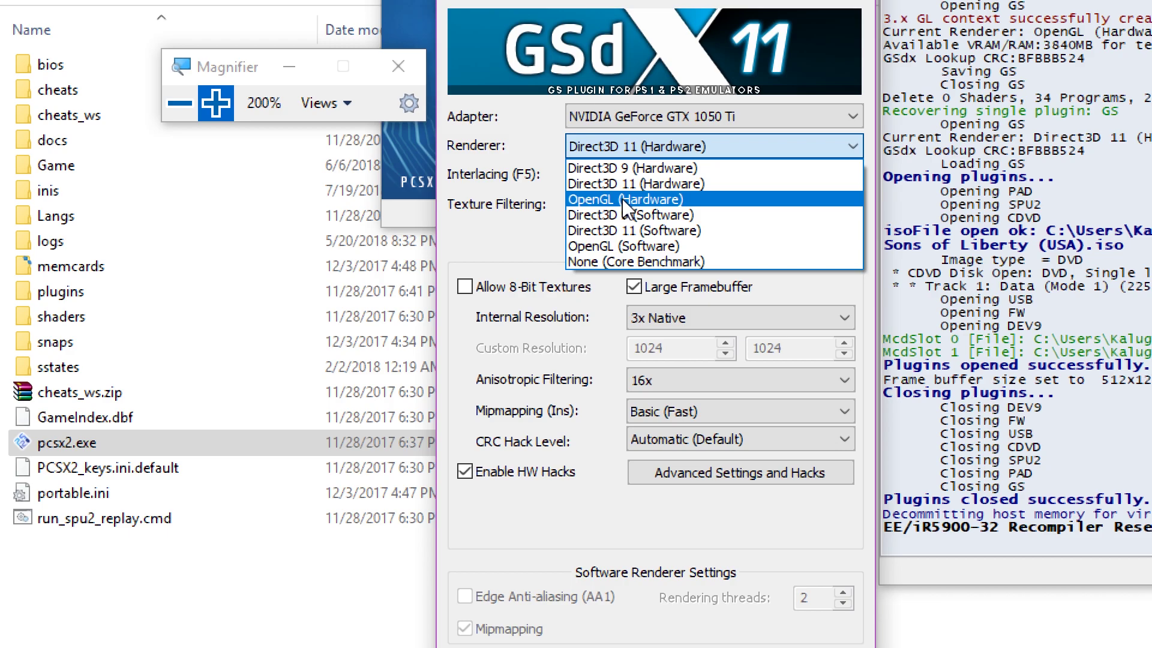
left_click(630, 184)
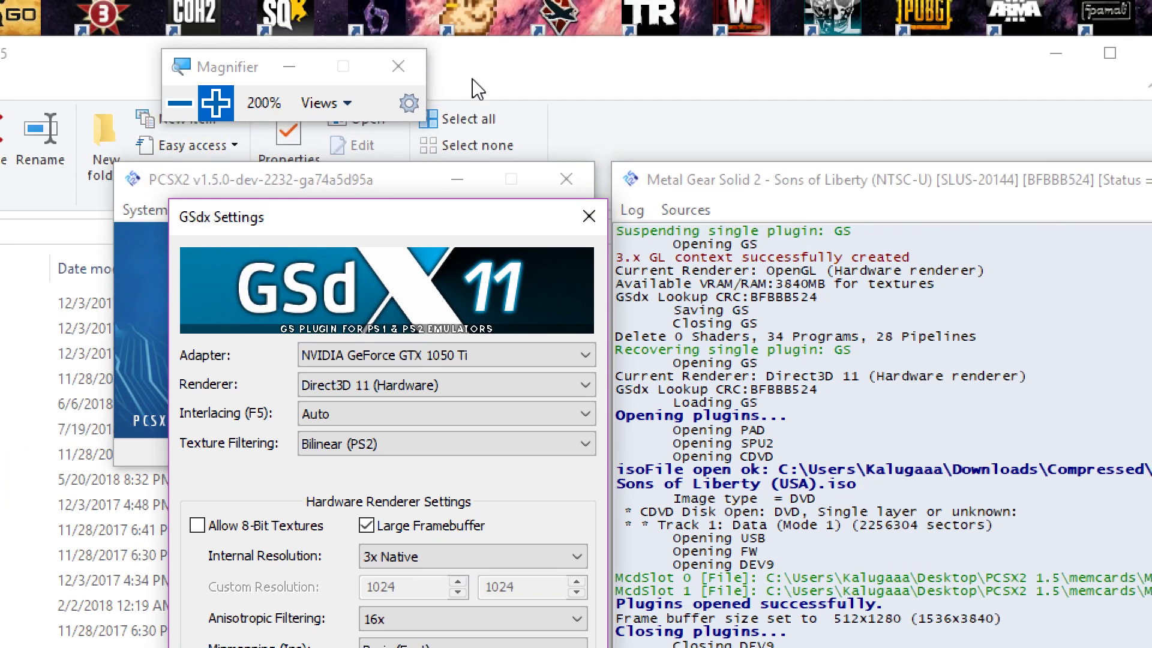
left_click(589, 216)
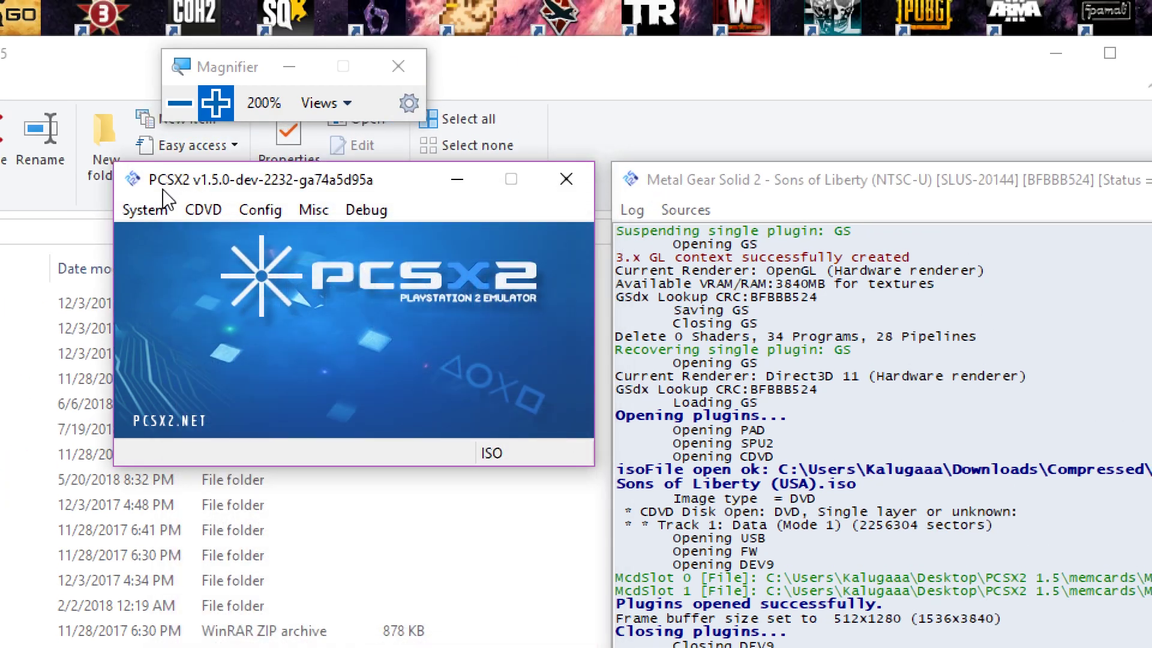